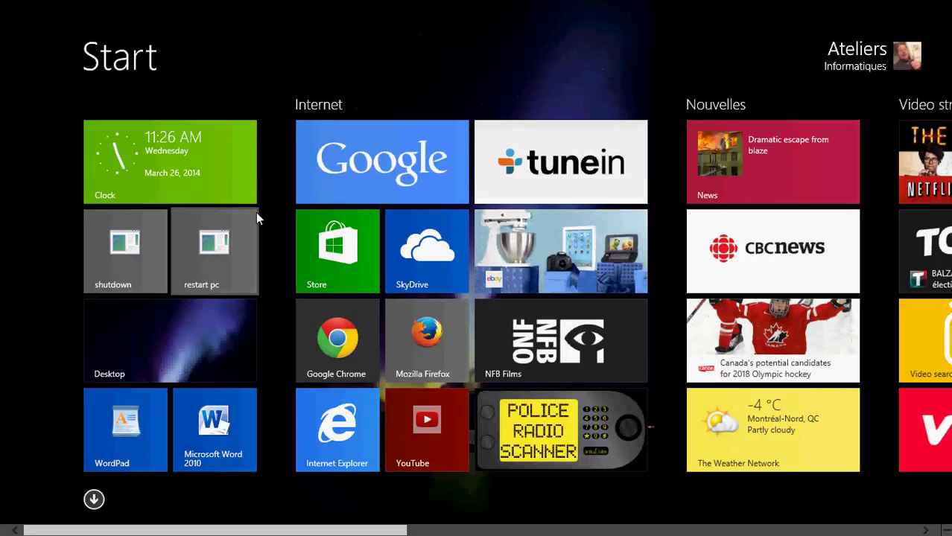
Step: Open the Windows Store and search for the File Brick app
click(352, 257)
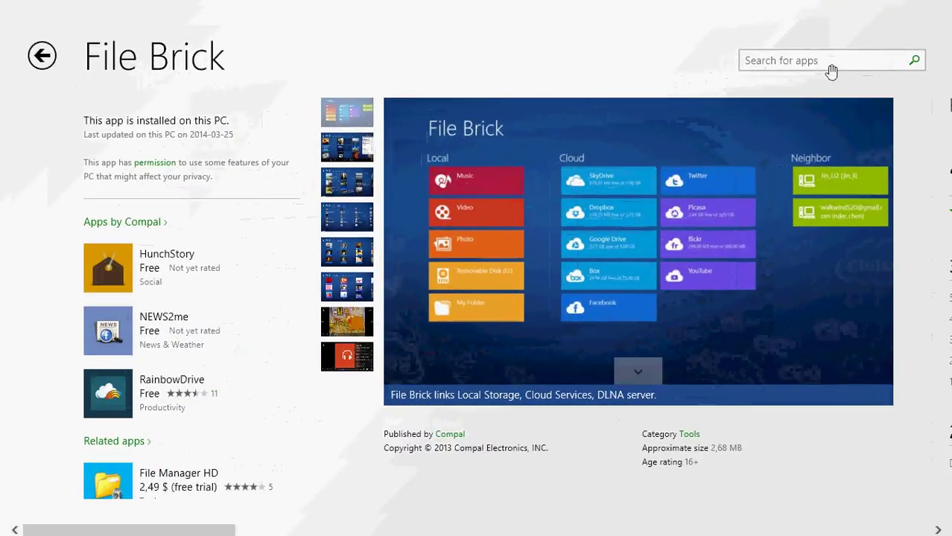
click(827, 67)
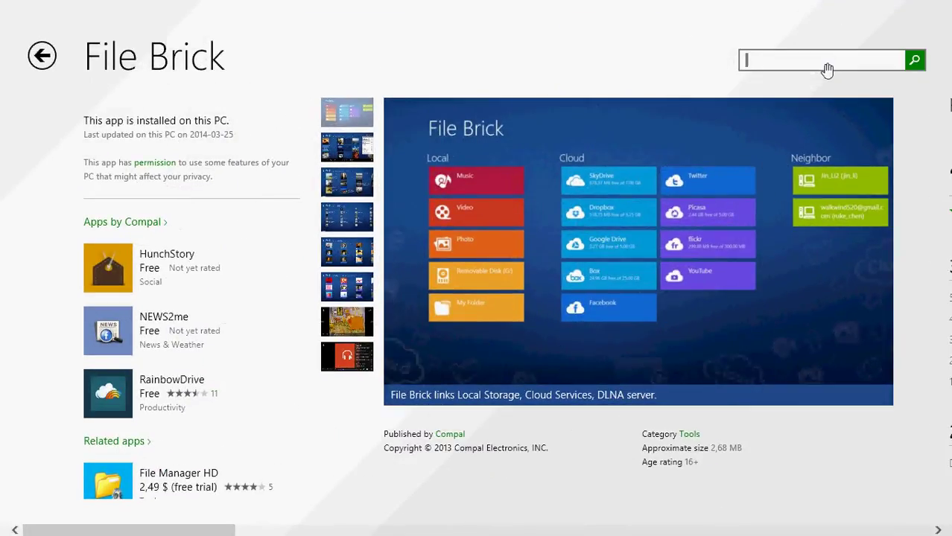
text(file bri)
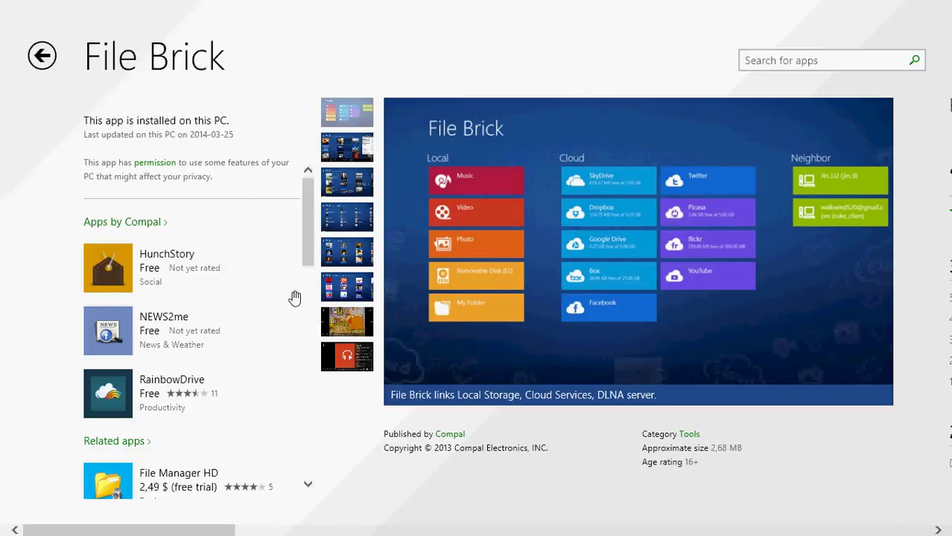
Step: Launch File Brick from the full list of installed apps and go back to its home screen
key(super)
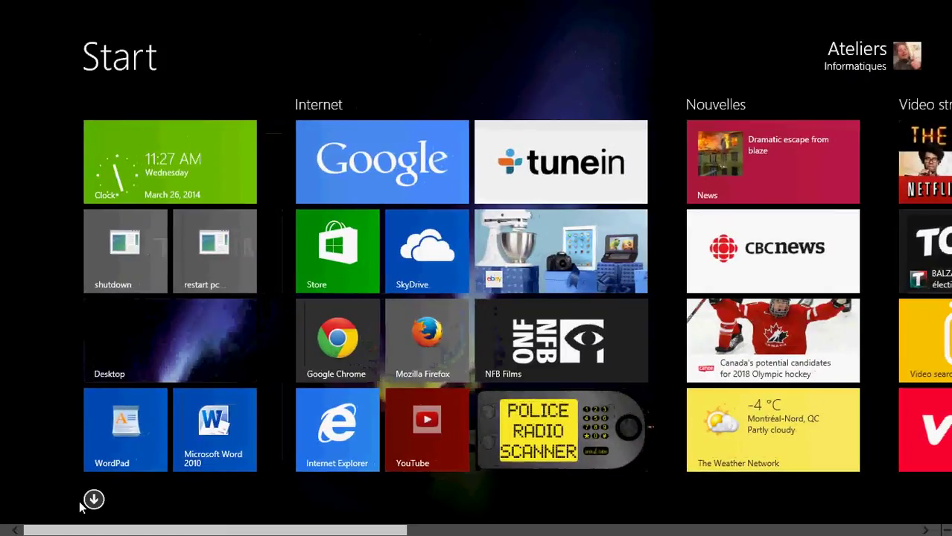
click(94, 500)
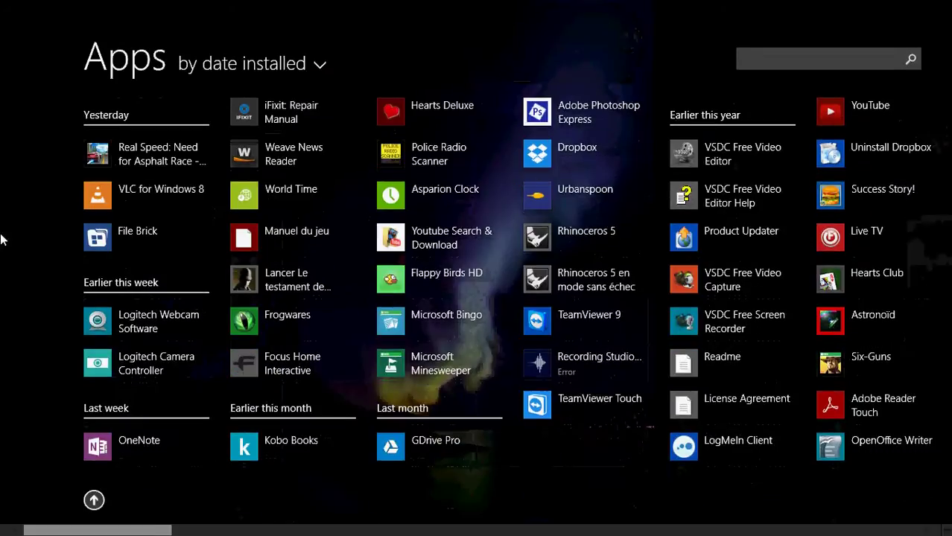
click(133, 232)
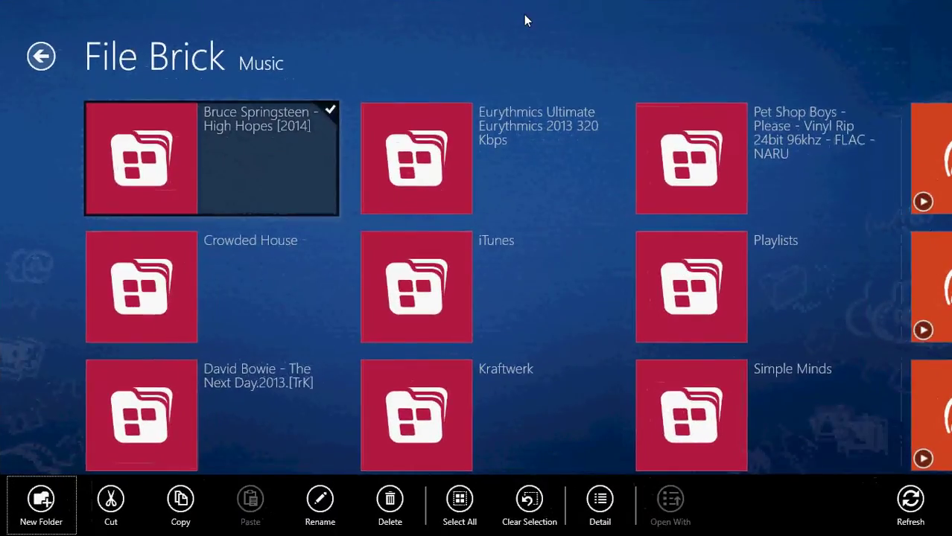
click(39, 58)
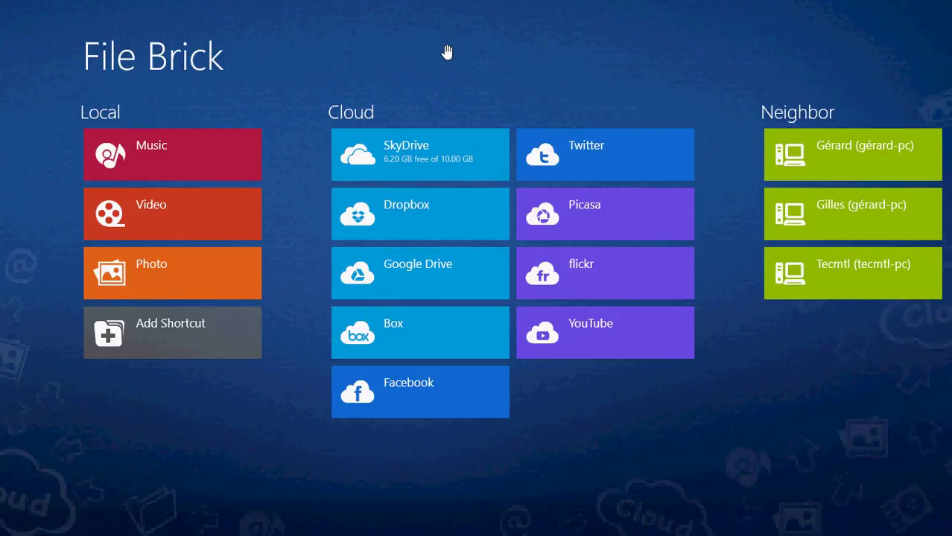
Step: Show the shortcut commands available on File Brick's home screen
right_click(447, 52)
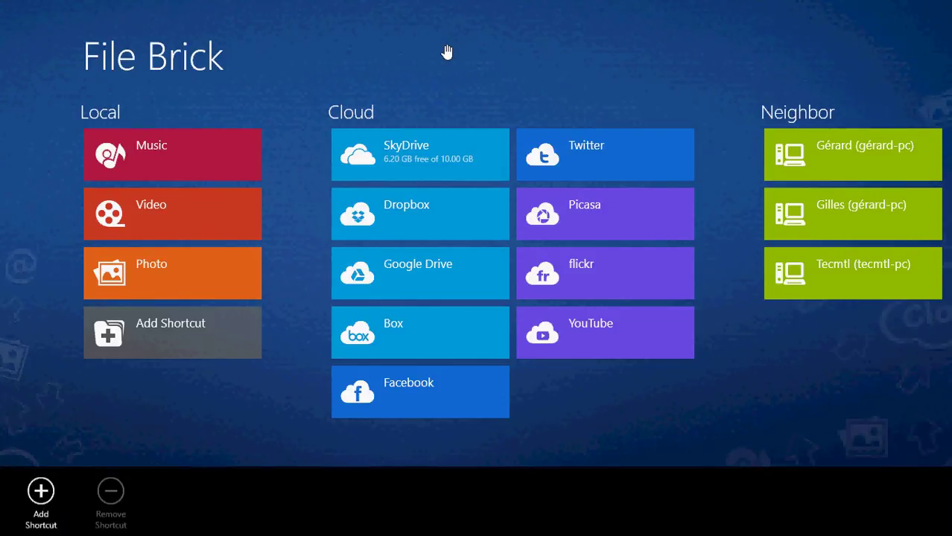
right_click(447, 52)
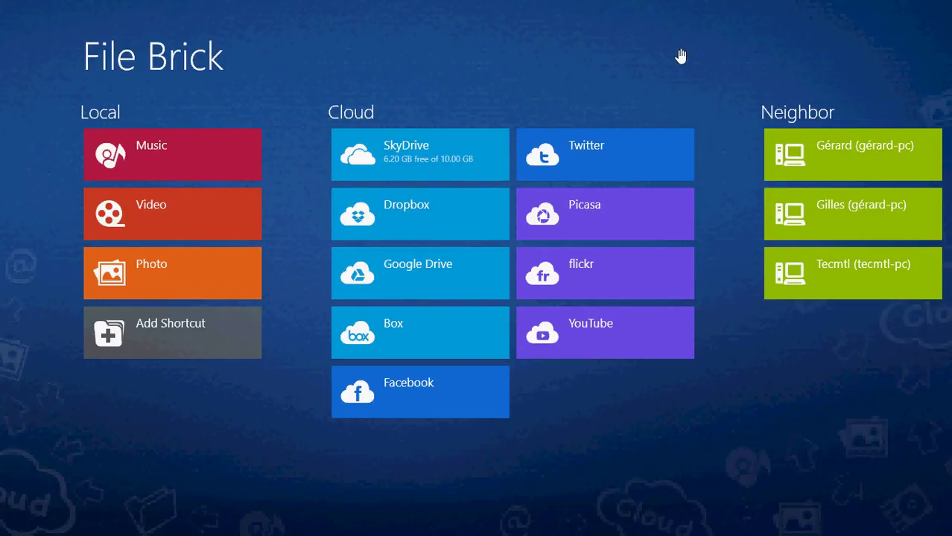
right_click(549, 61)
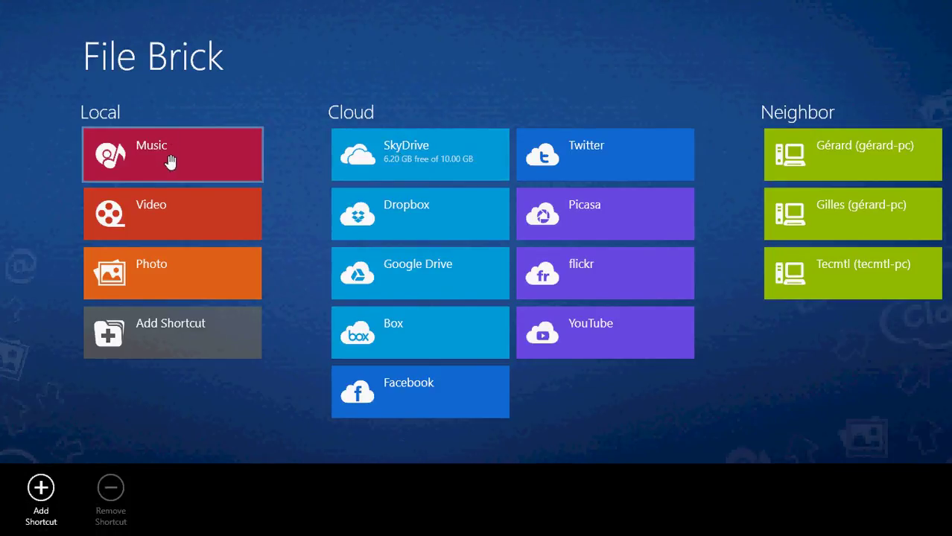
key(super+z)
key(super+z)
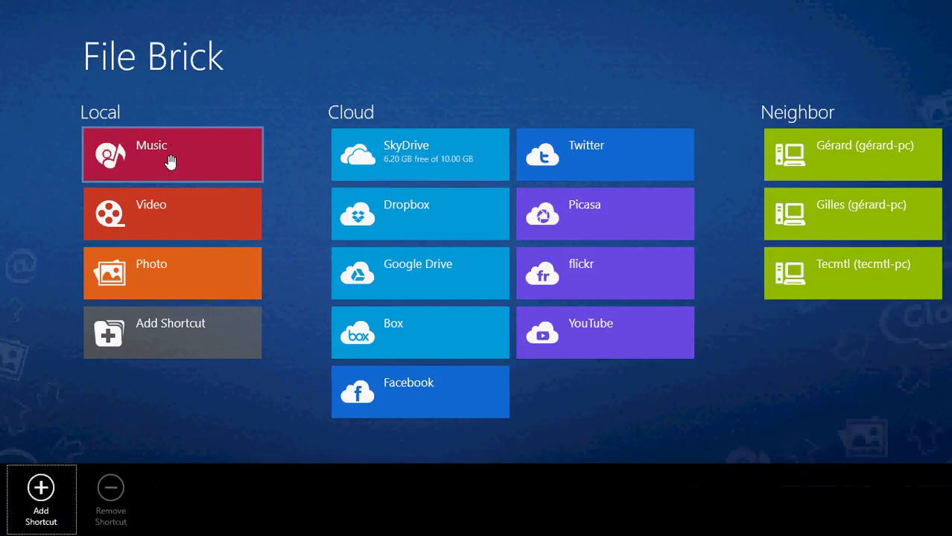
Step: Show the file commands for the "Bruce Springsteen - High Hopes [2014]" folder in Music, then return to the home screen
click(170, 162)
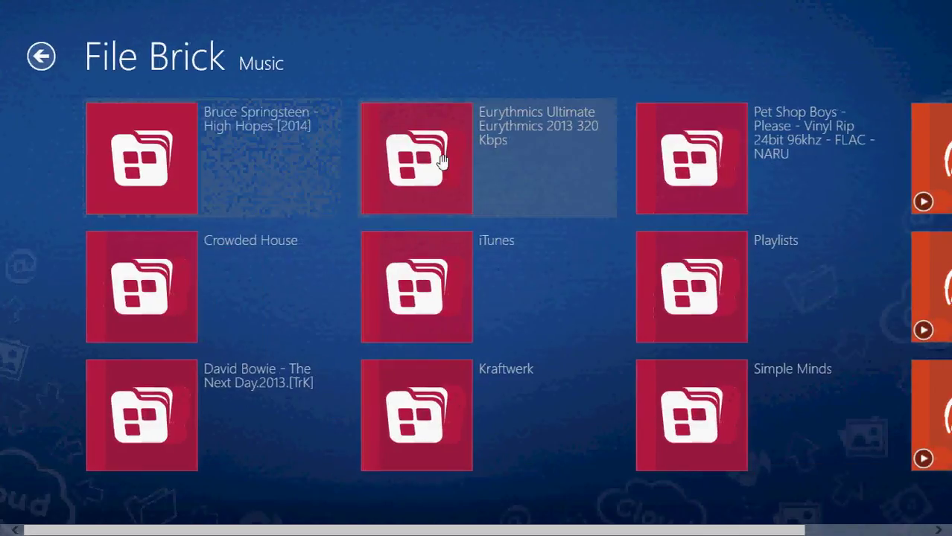
right_click(185, 154)
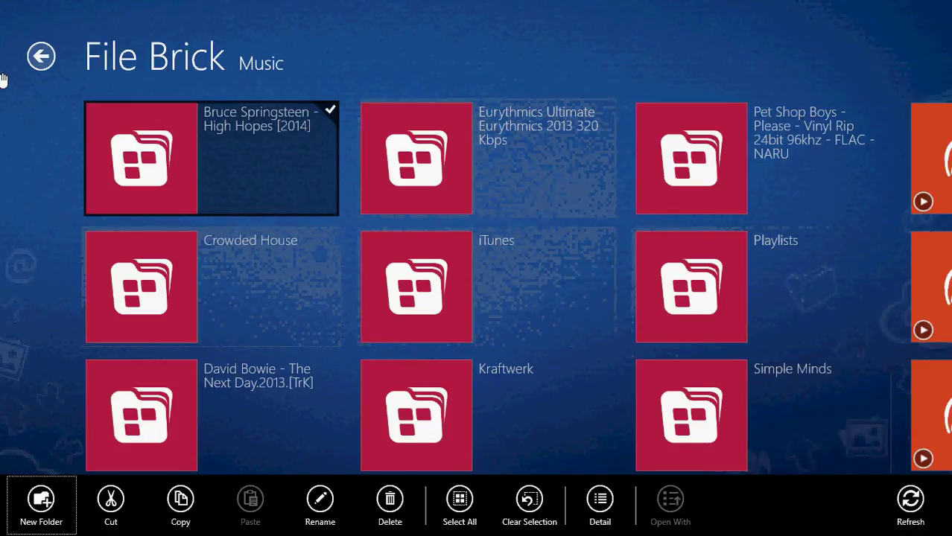
click(42, 53)
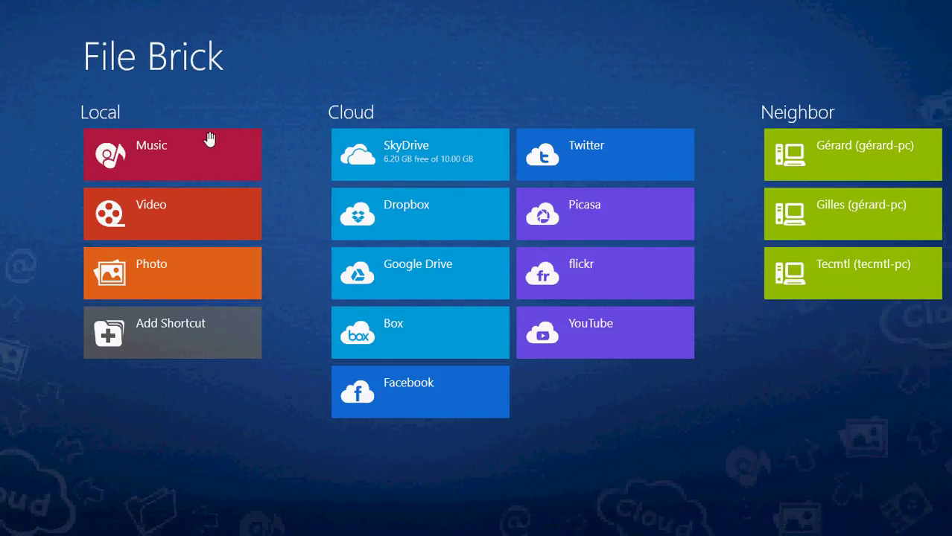
Step: Copy the "Bruce Springsteen - High Hopes [2014]" folder from the Music library
click(153, 162)
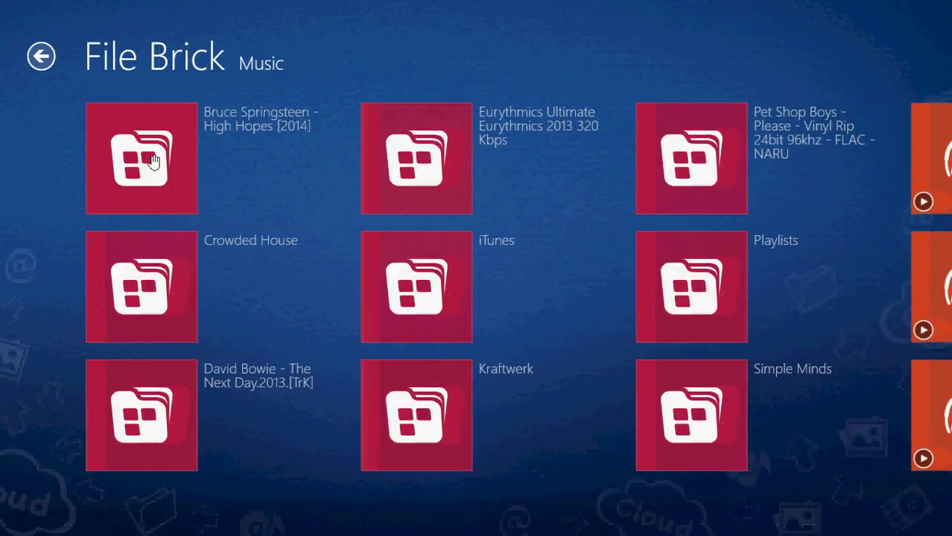
right_click(133, 163)
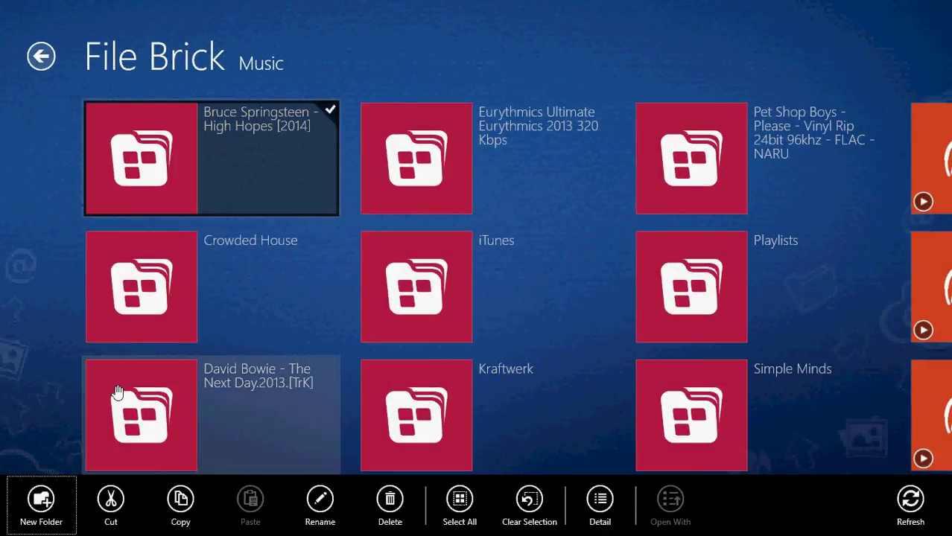
click(181, 501)
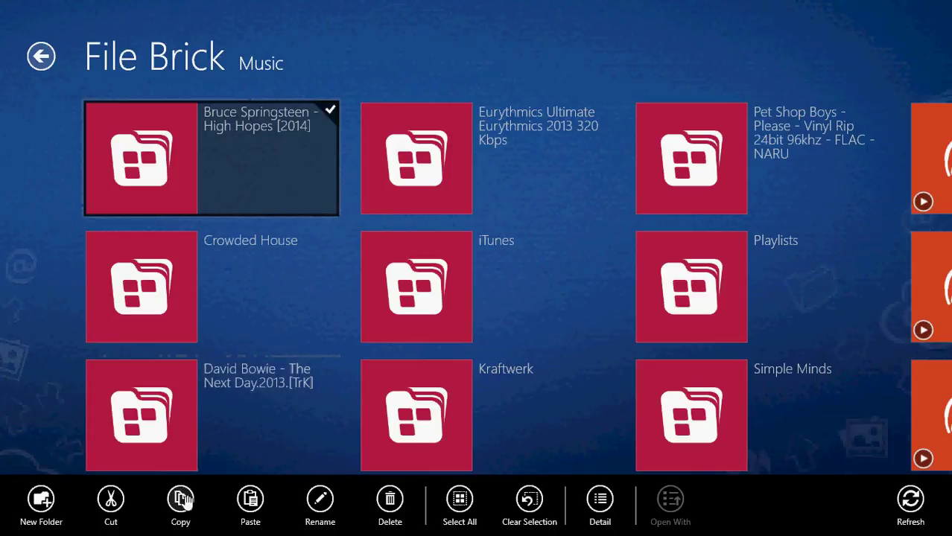
Step: Return to the home screen and open the SkyDrive root folder with its file commands shown
click(43, 58)
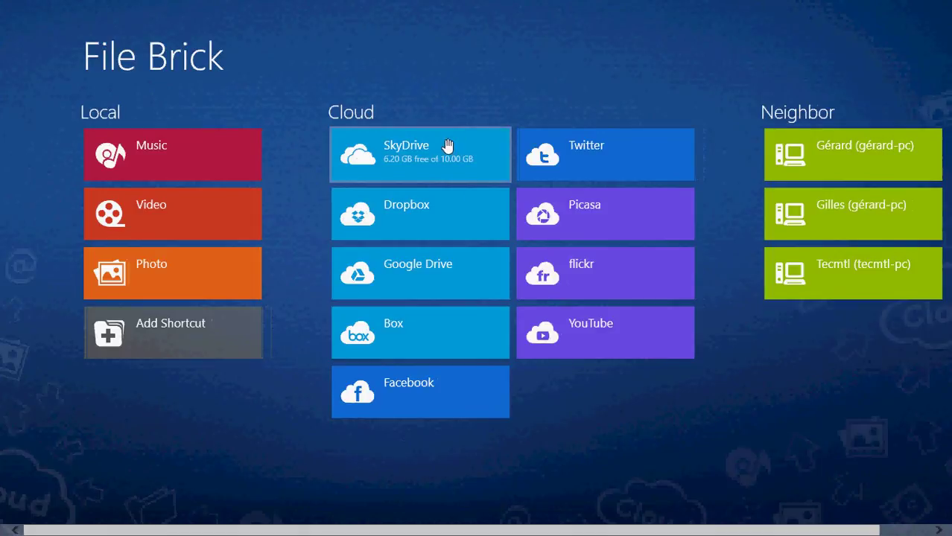
click(412, 163)
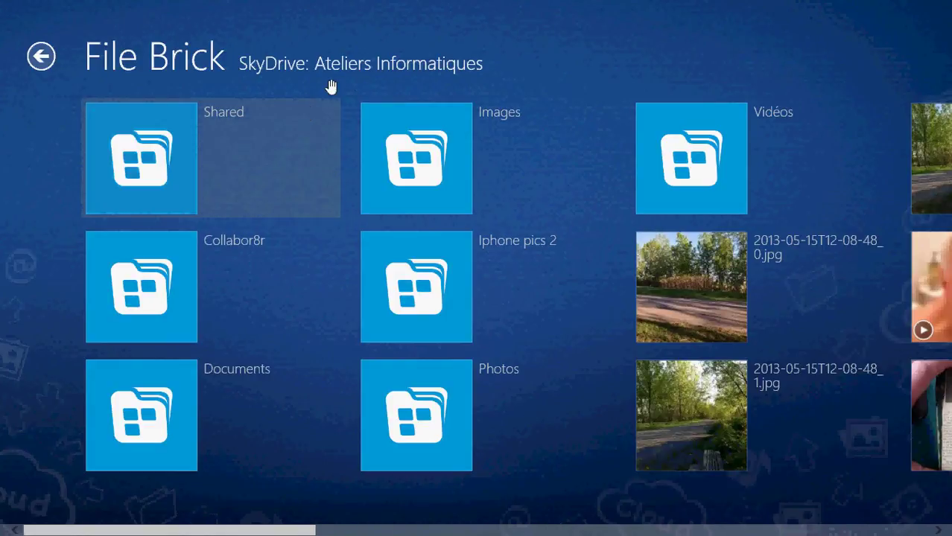
right_click(633, 14)
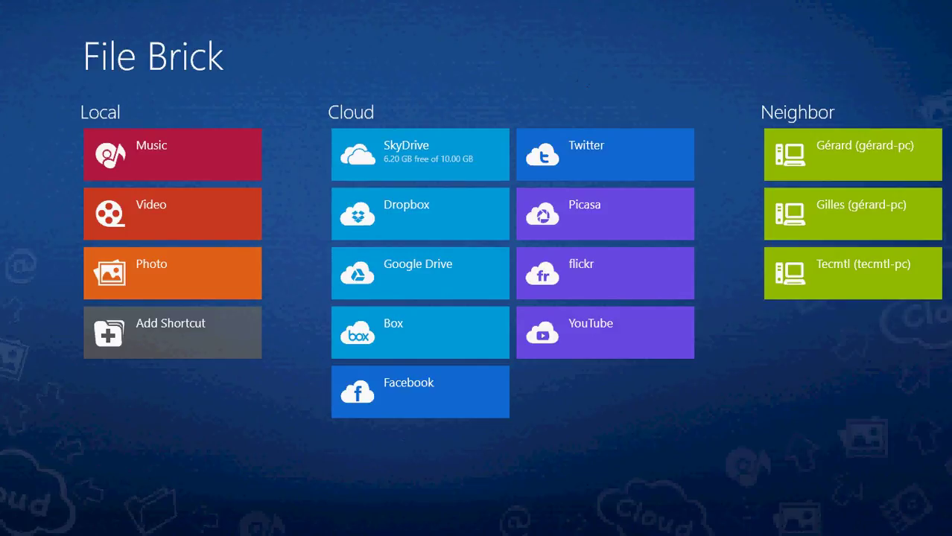
Step: Review the Accounts page in File Brick's settings, then close the settings
mouse_move(950, 2)
right_click(944, 34)
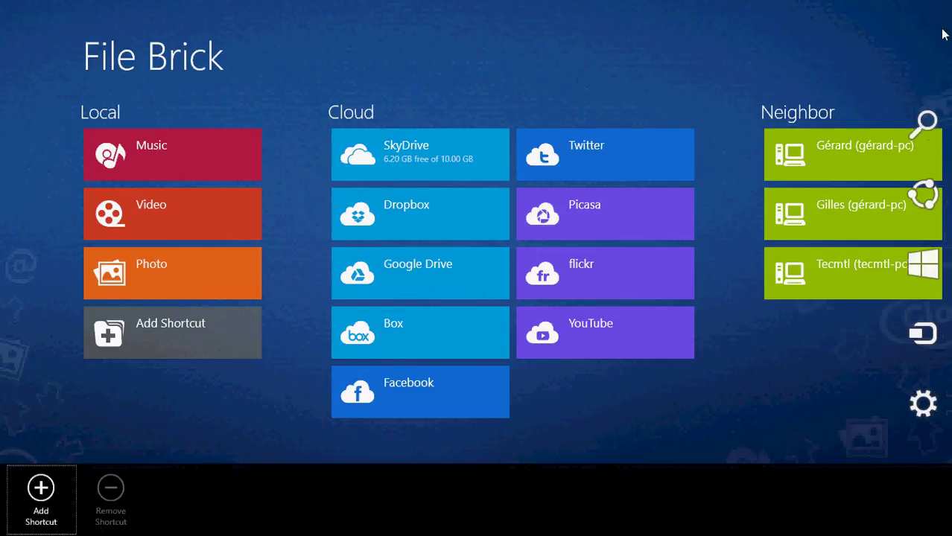
click(921, 422)
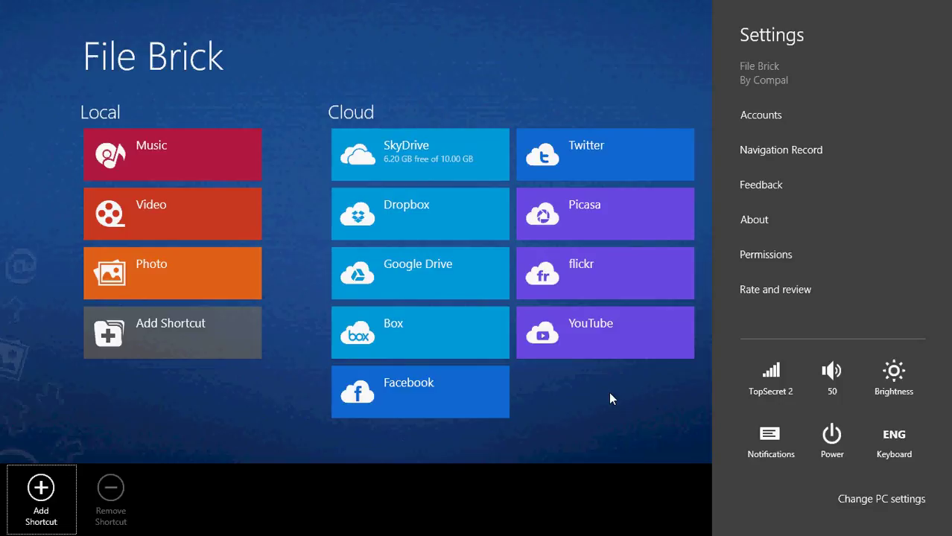
click(776, 116)
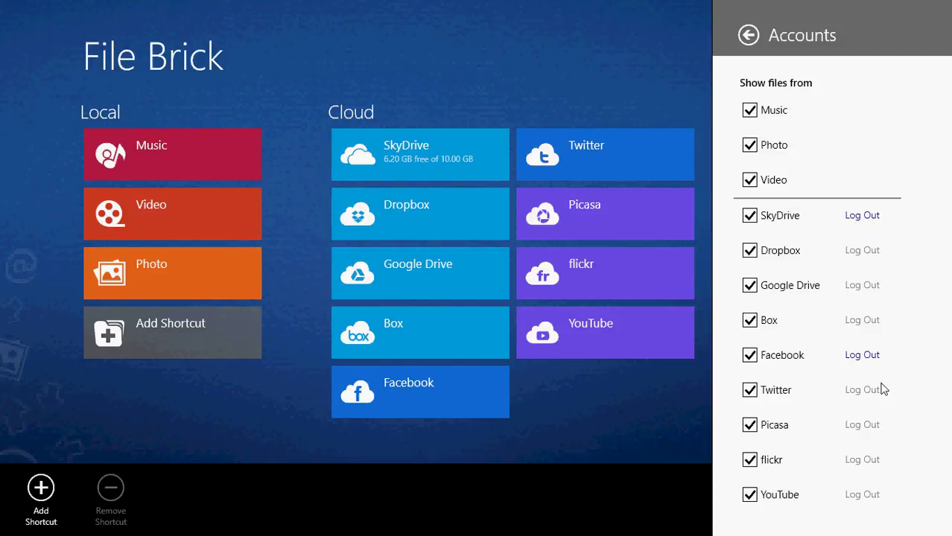
click(748, 35)
click(468, 73)
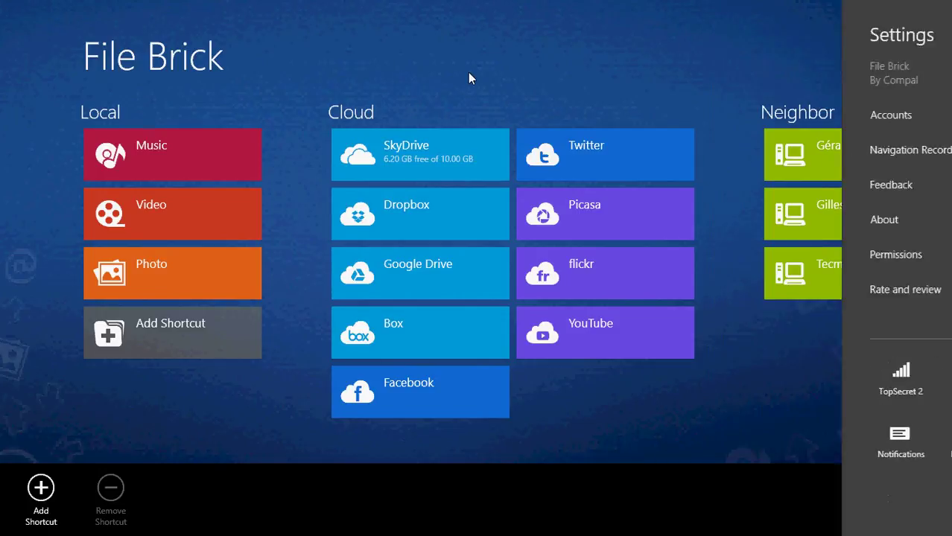
Step: Add a local shortcut to the "Blocs-notes OneNote" folder inside Documents
click(162, 341)
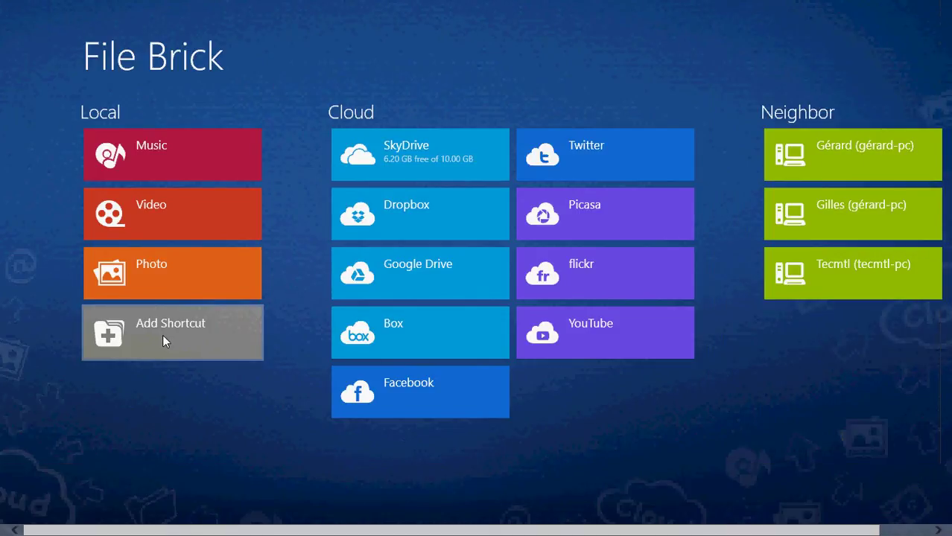
right_click(163, 336)
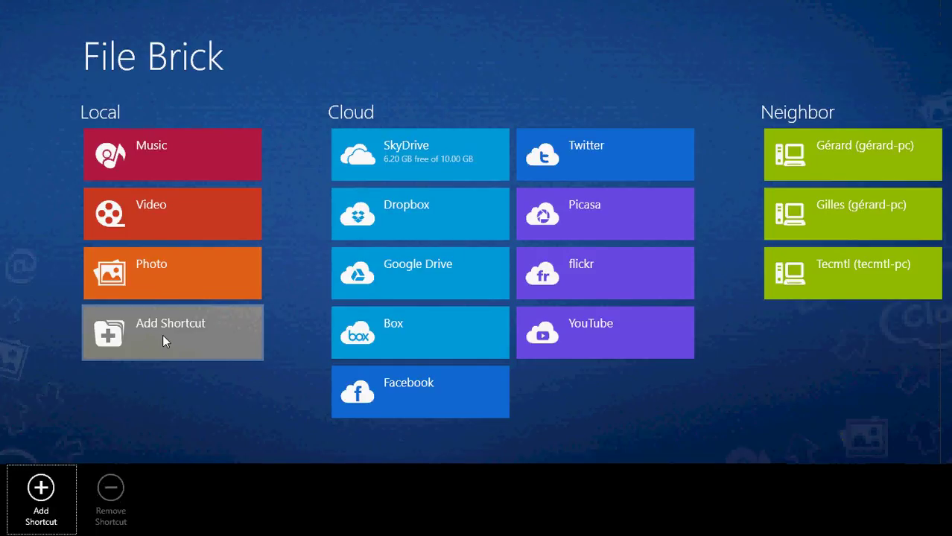
click(41, 493)
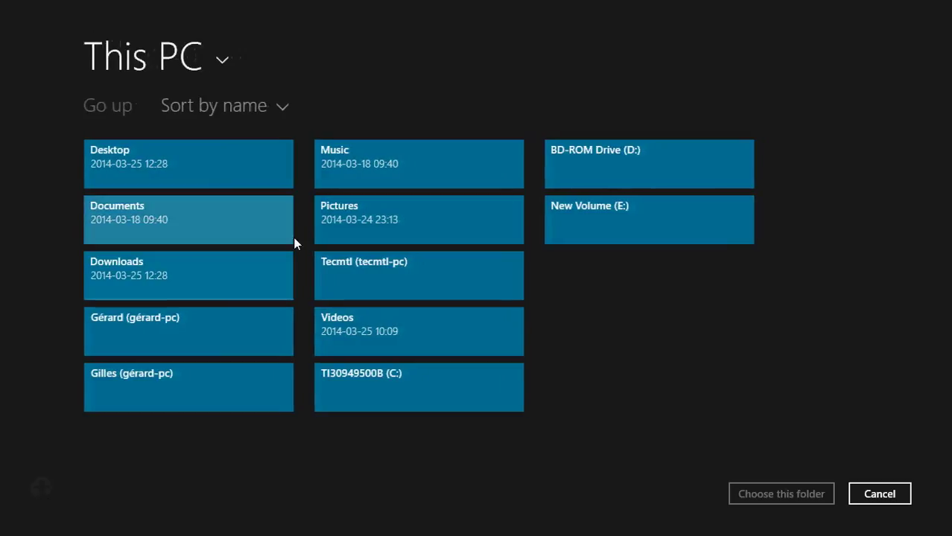
click(191, 224)
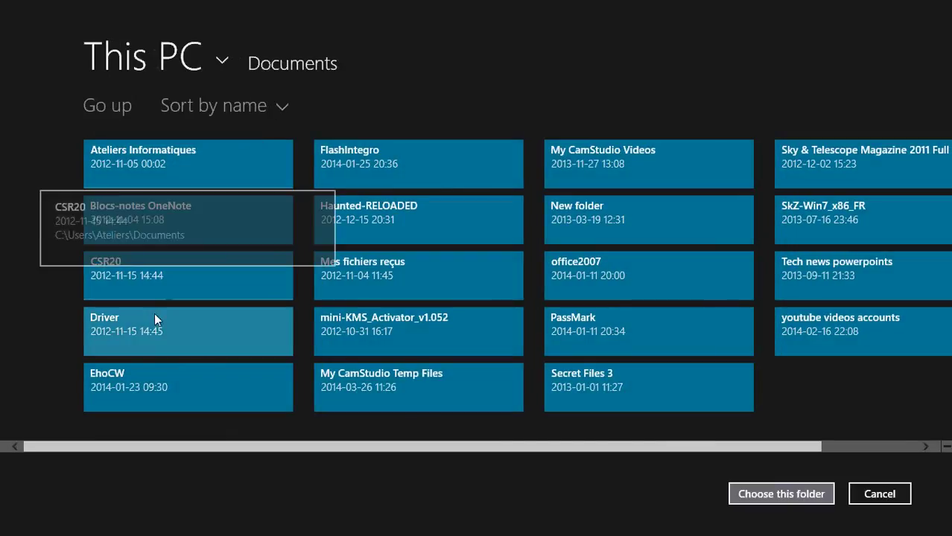
click(187, 218)
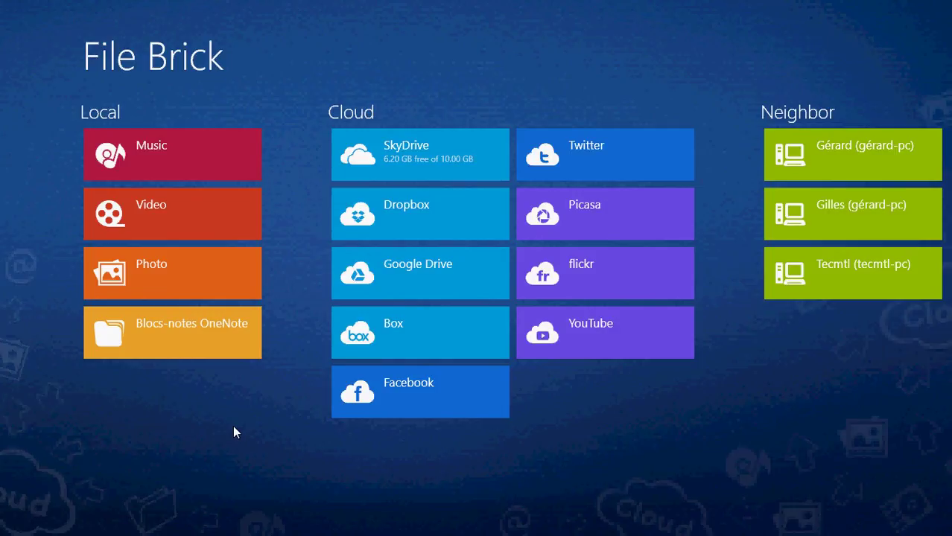
Step: Remove the "Blocs-notes OneNote" shortcut from the Local group and show the shortcut commands again
right_click(188, 340)
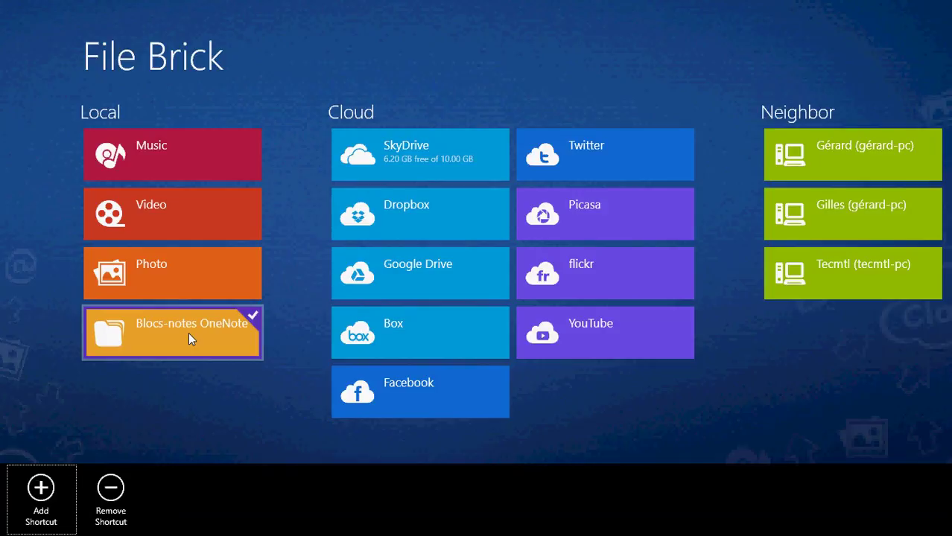
click(111, 488)
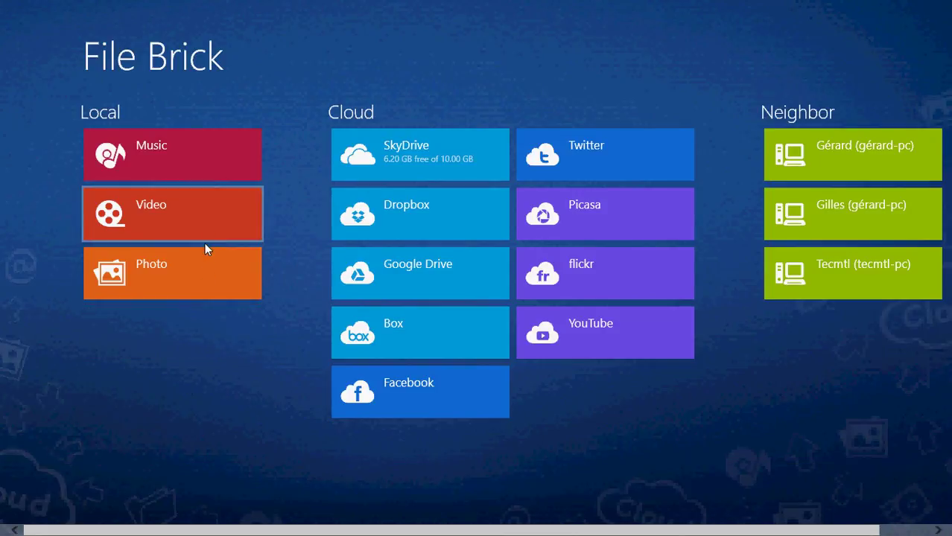
right_click(186, 287)
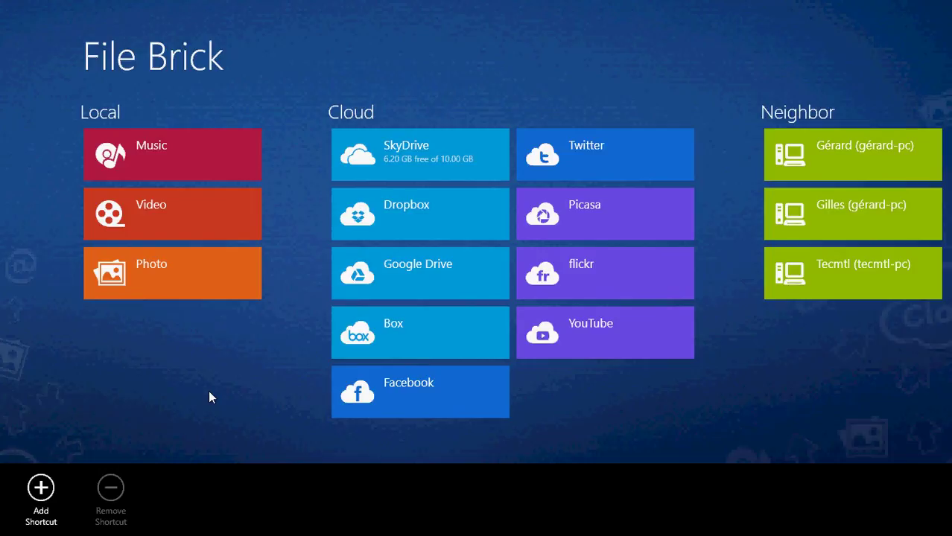
Step: Leave File Brick for the Start screen, browse its tiles and open the Desktop
key(super)
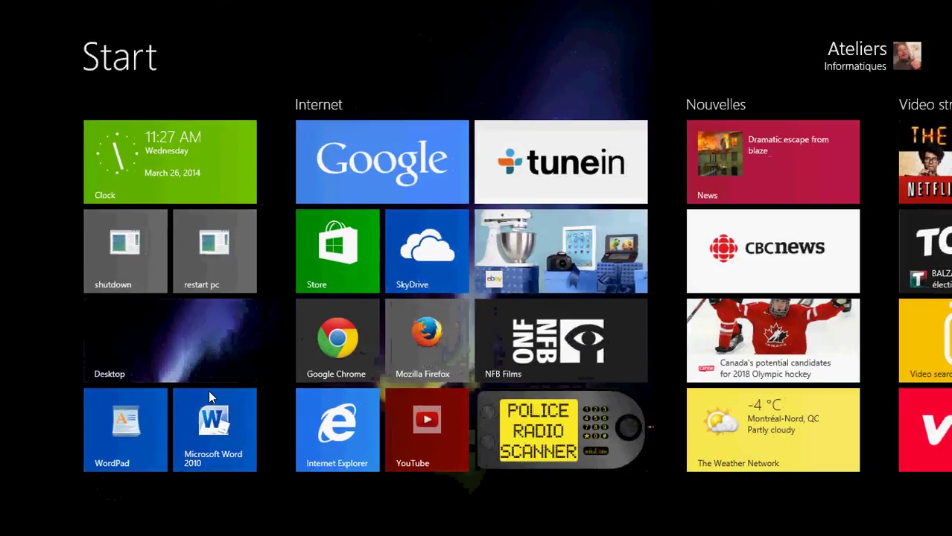
scroll(209, 390, down, 3)
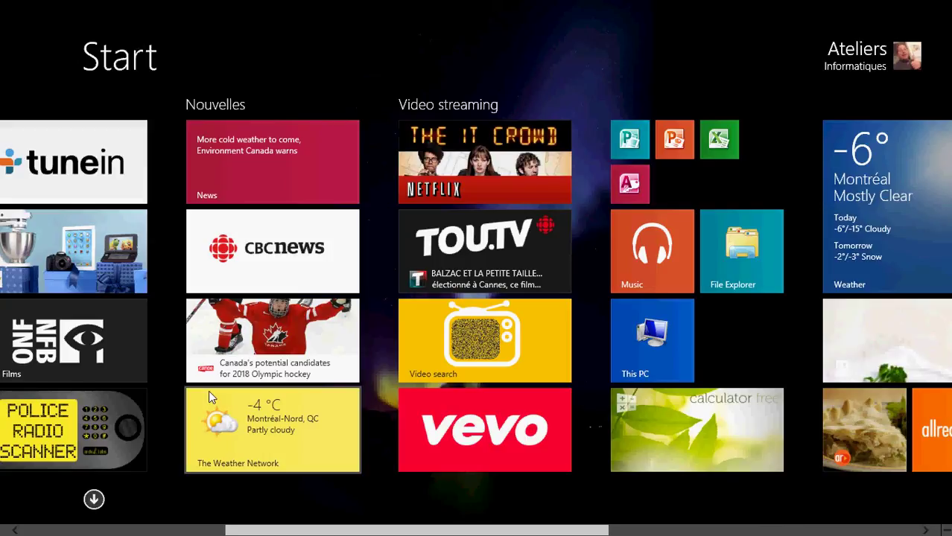
scroll(208, 390, up, 5)
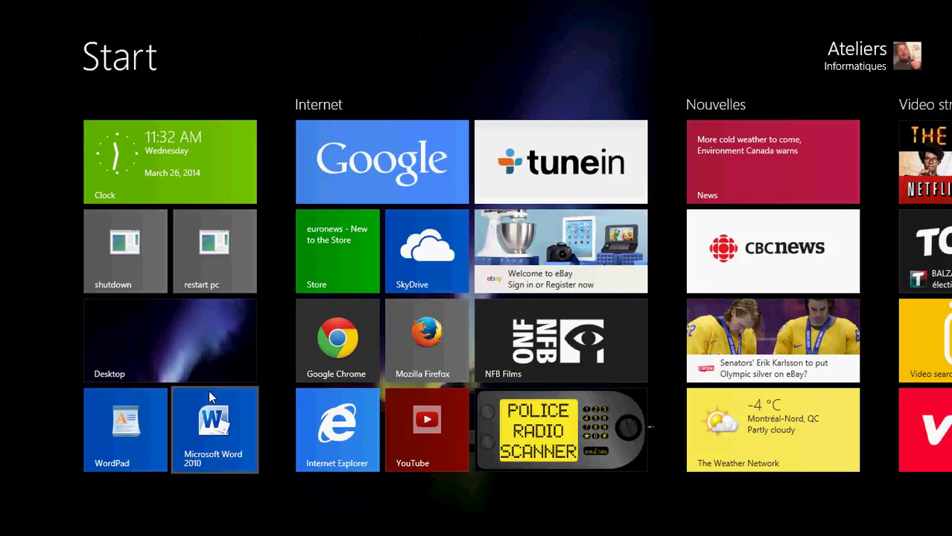
scroll(209, 390, down, 5)
scroll(208, 390, down, 4)
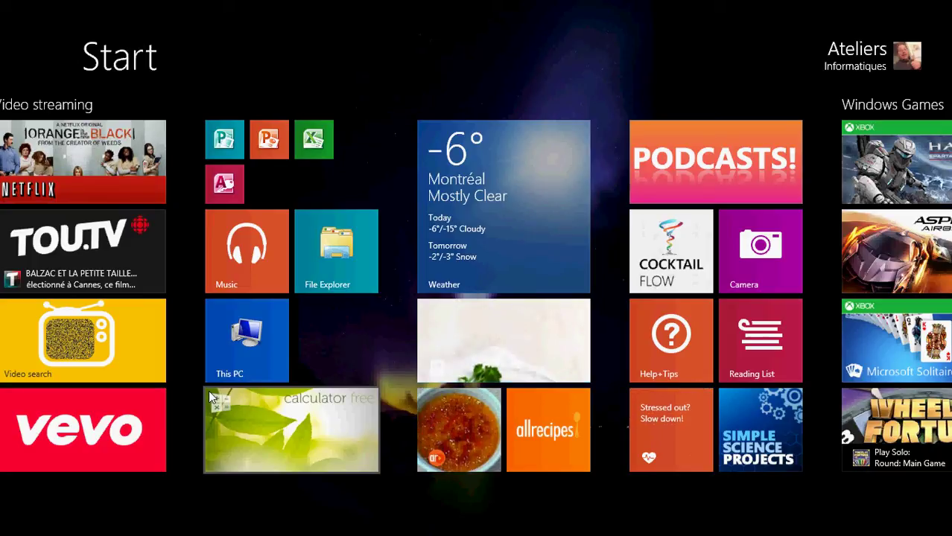
scroll(209, 390, up, 5)
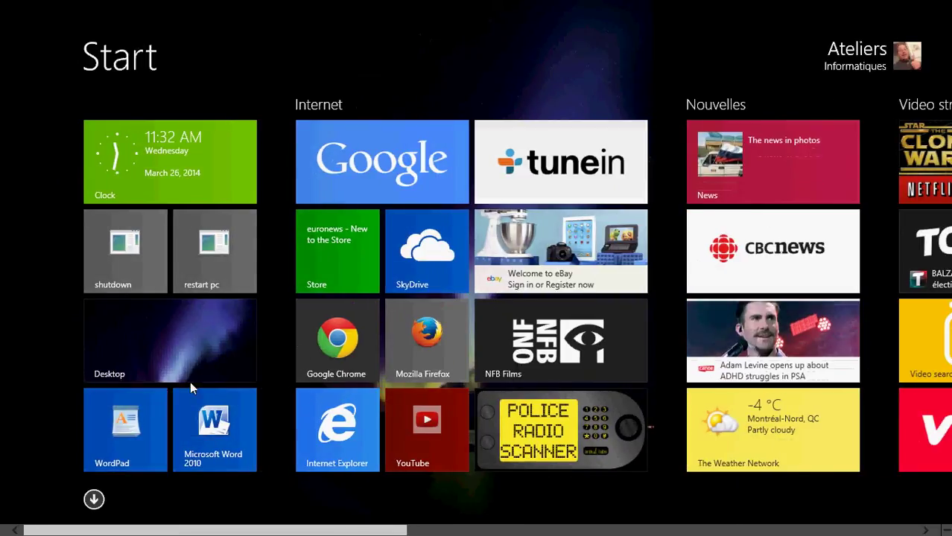
click(198, 357)
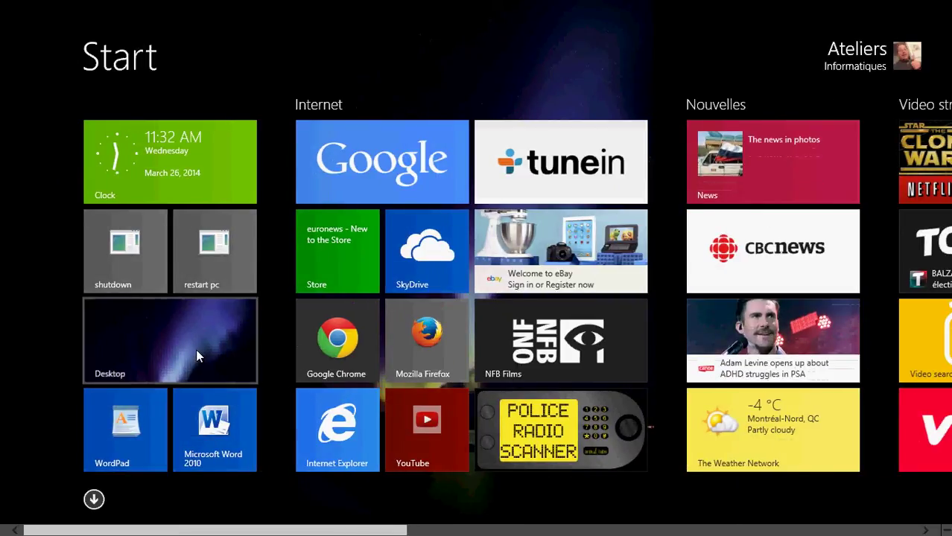